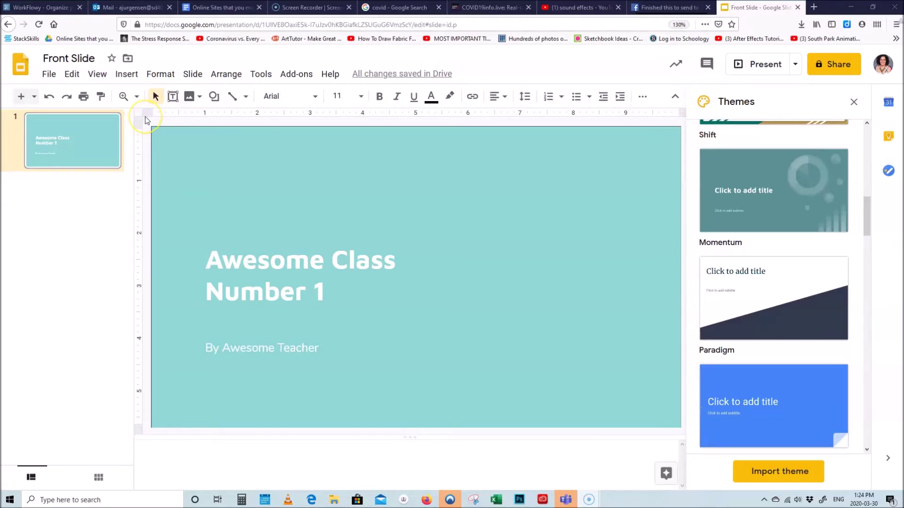
Check the title slide's title, subtitle and background, and keep the presentation name 'Front Slide'
left_click(326, 297)
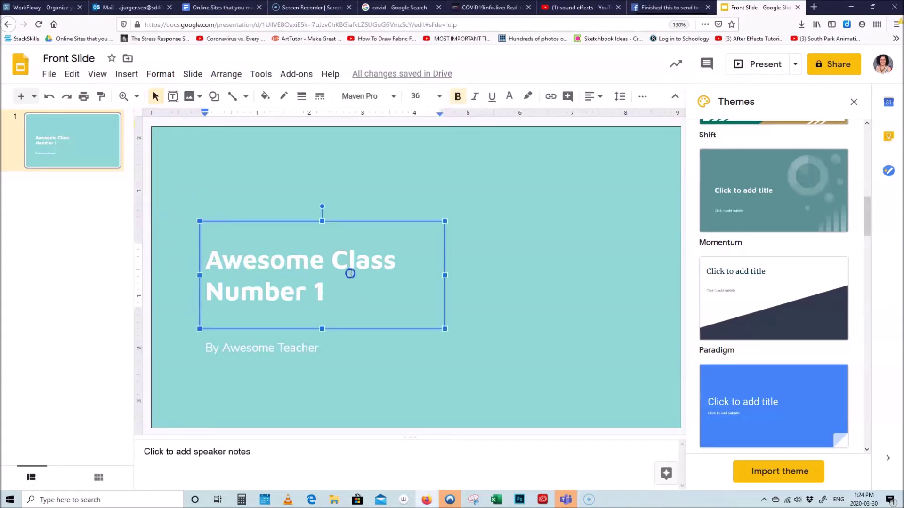
left_click(318, 353)
left_click(164, 177)
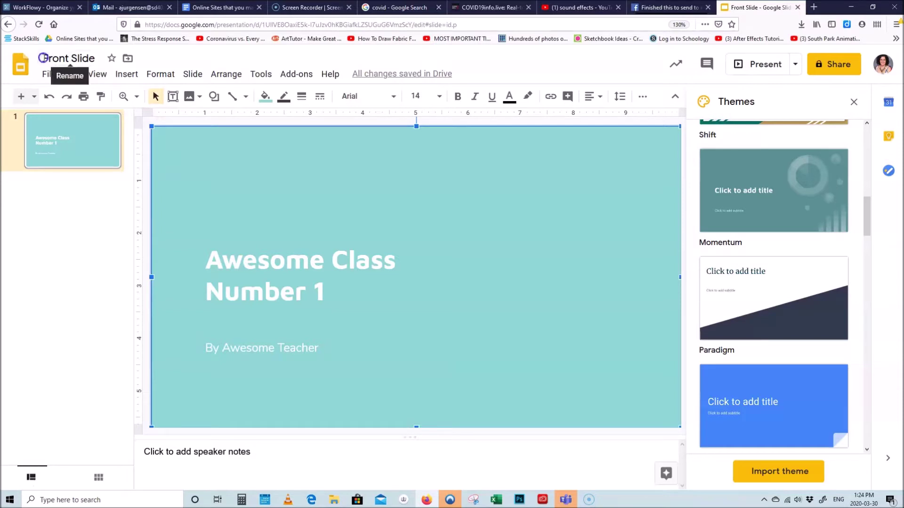
left_click(96, 57)
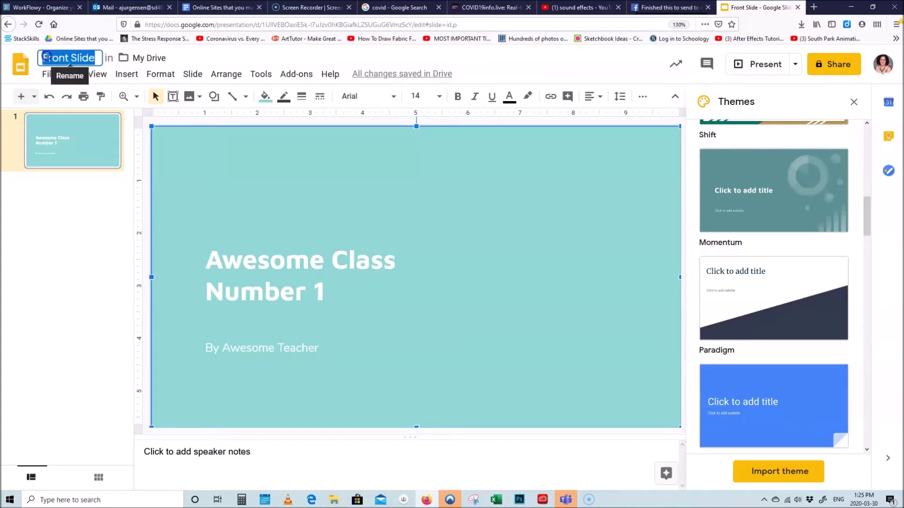
left_click(198, 160)
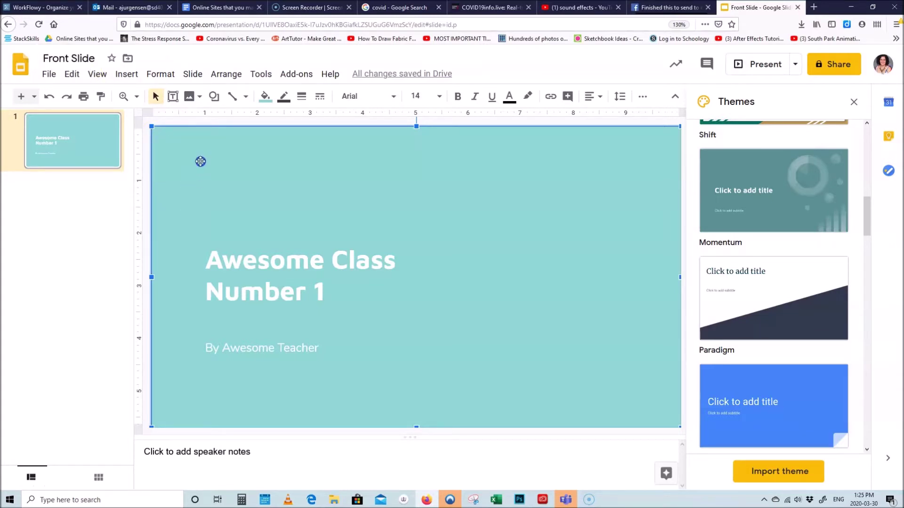
Download the current slide as a JPEG image (.jpg) and save the file to disk
left_click(50, 75)
left_click(146, 212)
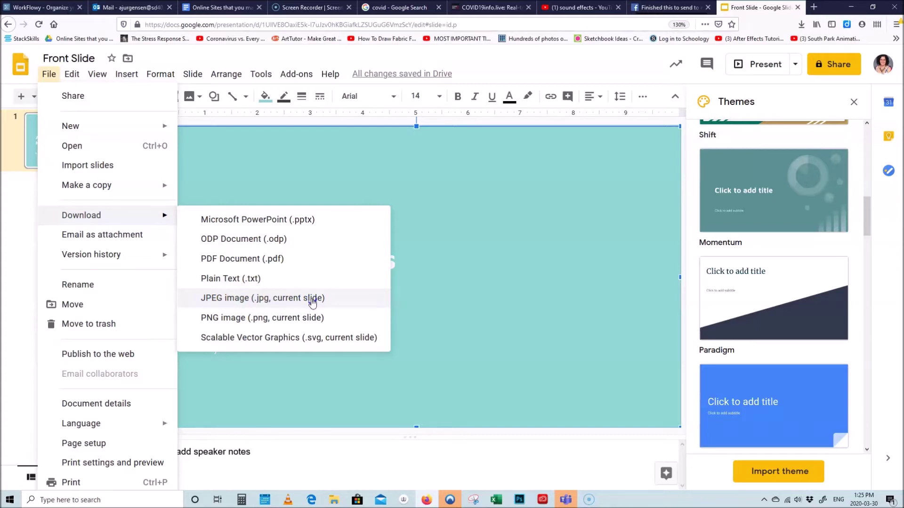
left_click(312, 302)
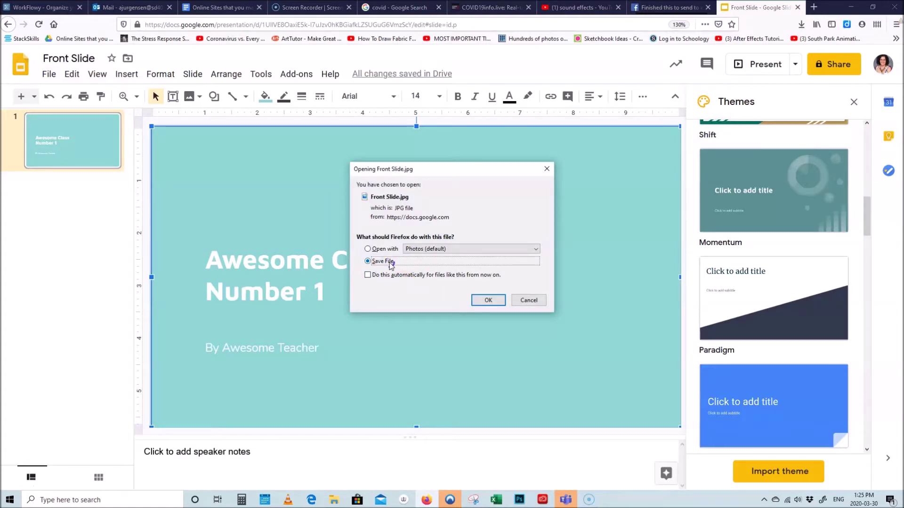
left_click(489, 301)
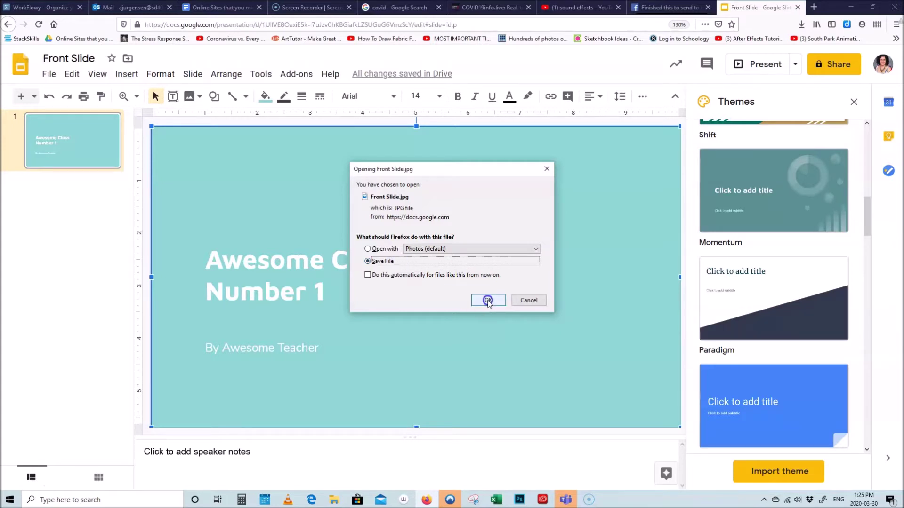
left_click(488, 302)
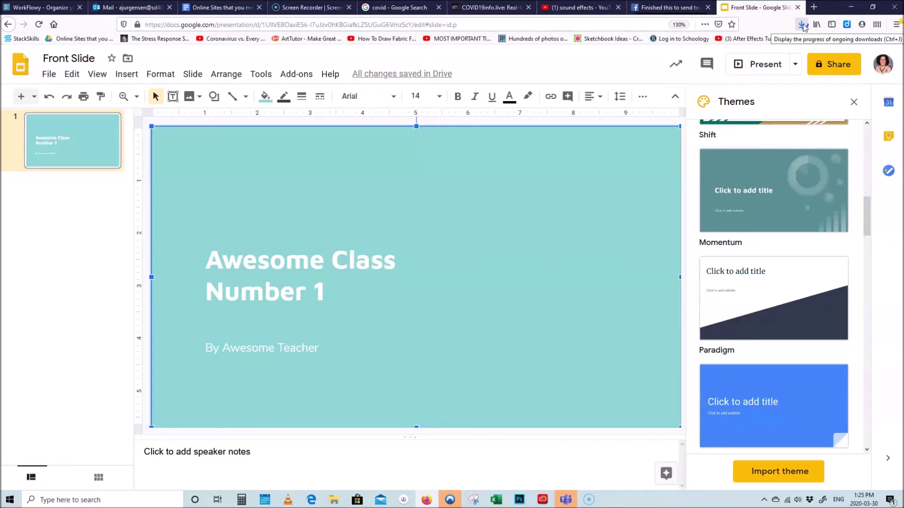
Open Front Slide(1).jpg from Firefox's recent downloads and move the Photos viewer window left
left_click(802, 24)
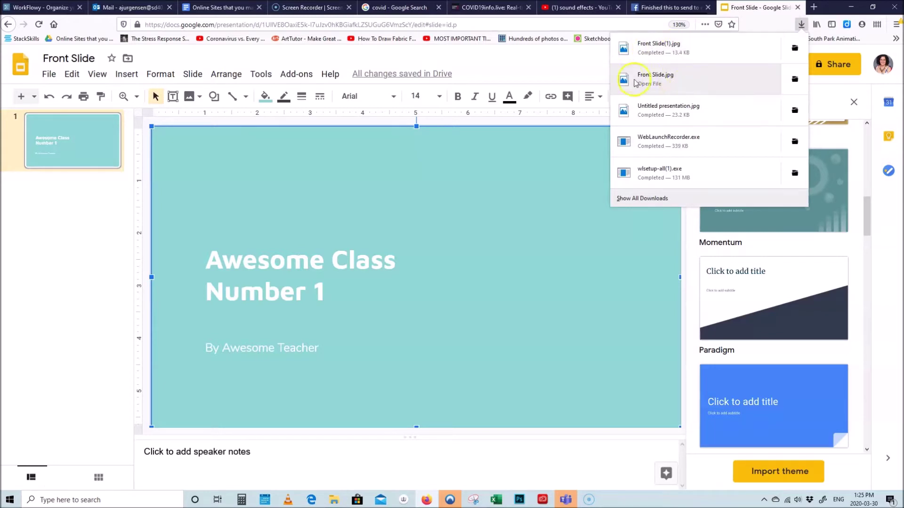
left_click(661, 45)
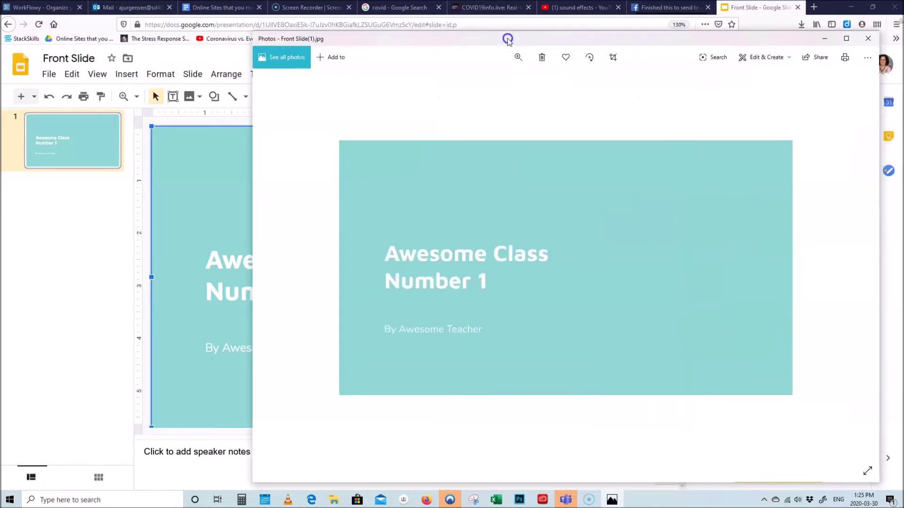
left_click_drag(509, 39, 424, 34)
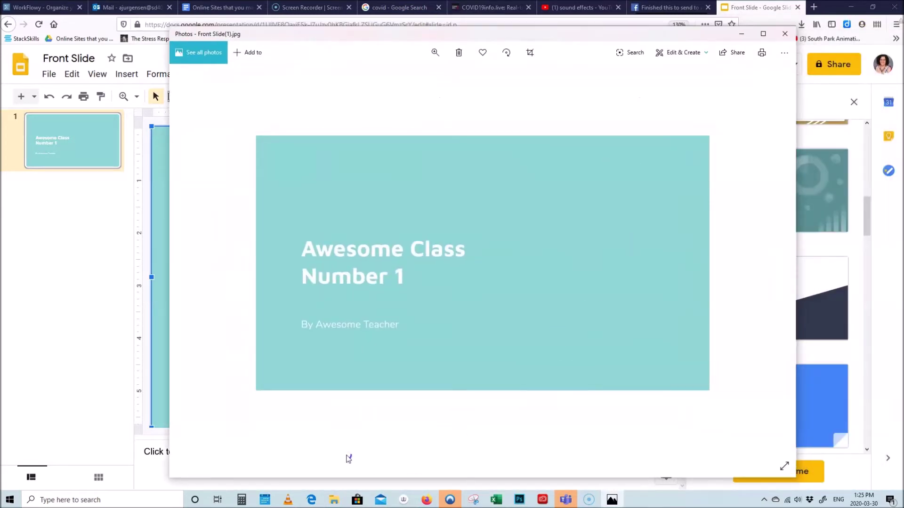
Close the Photos viewer and bring Firefox's recent downloads list back up
mouse_move(299, 37)
left_mouse_down()
mouse_move(264, 34)
mouse_move(301, 38)
left_mouse_up()
left_click(785, 33)
left_click(801, 24)
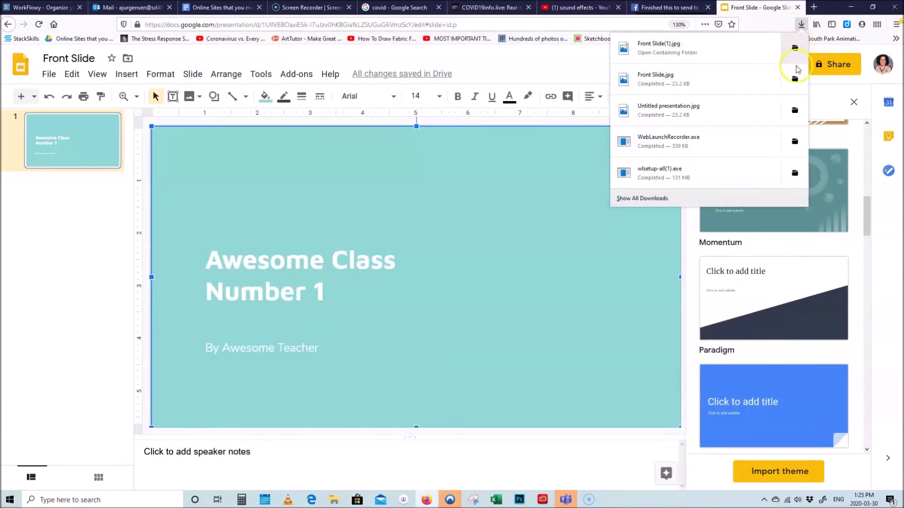
Open the Downloads folder holding Front Slide(1).jpg and drag the image onto the desktop
left_click(795, 48)
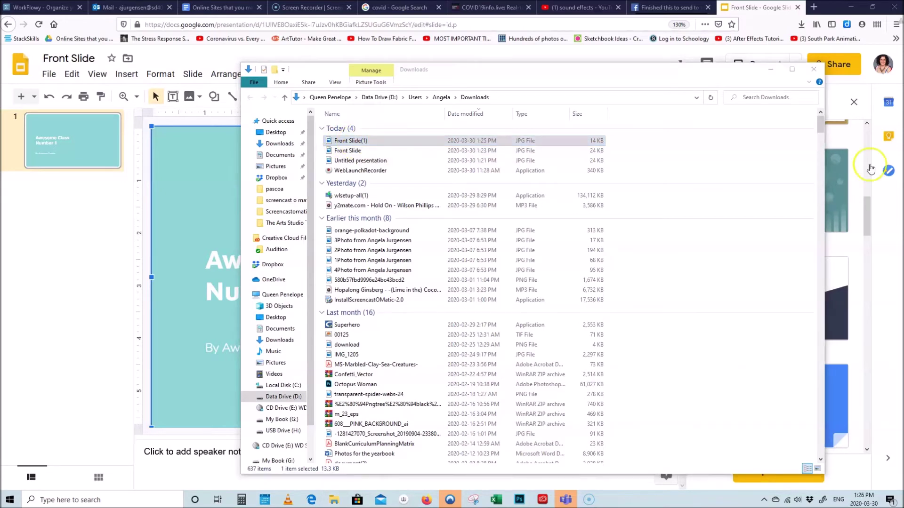
left_click(770, 69)
left_click(872, 7)
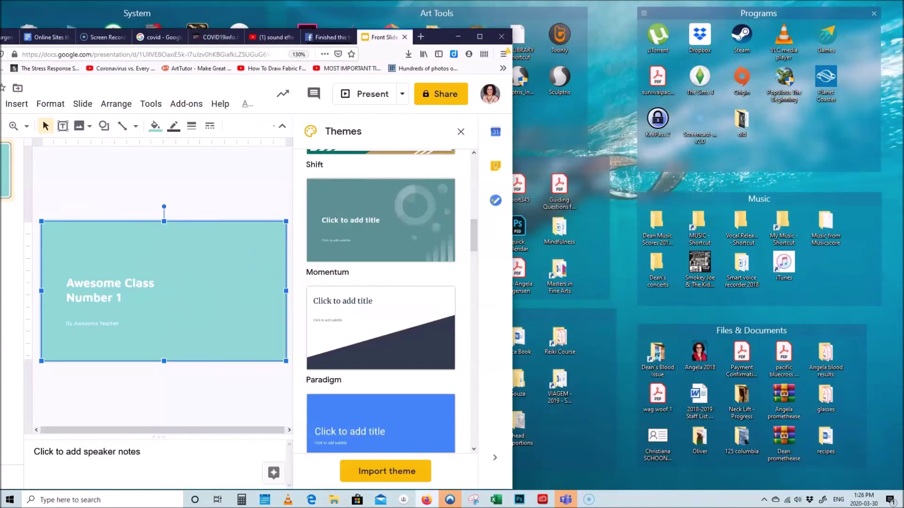
left_click_drag(629, 337, 787, 124)
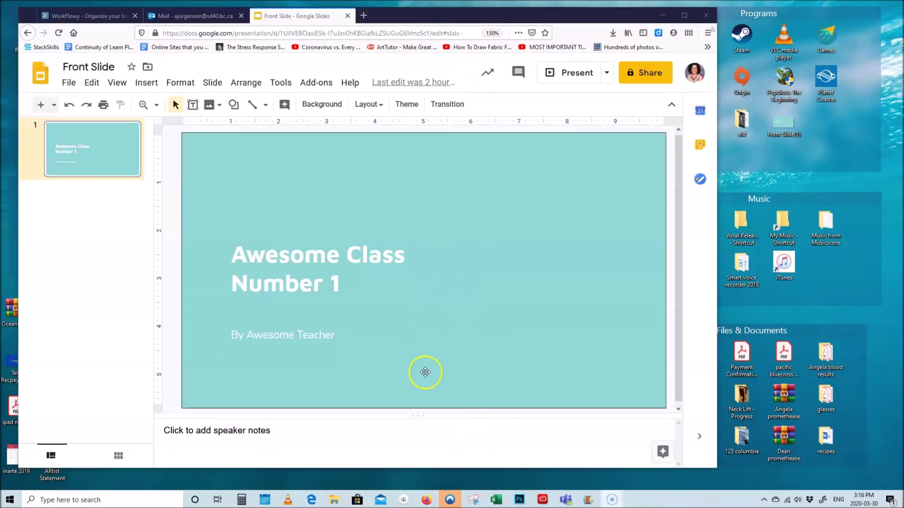
In The Arts Studio TV folder window, open Fine Arts Teacher 2019, then go back
mouse_move(335, 502)
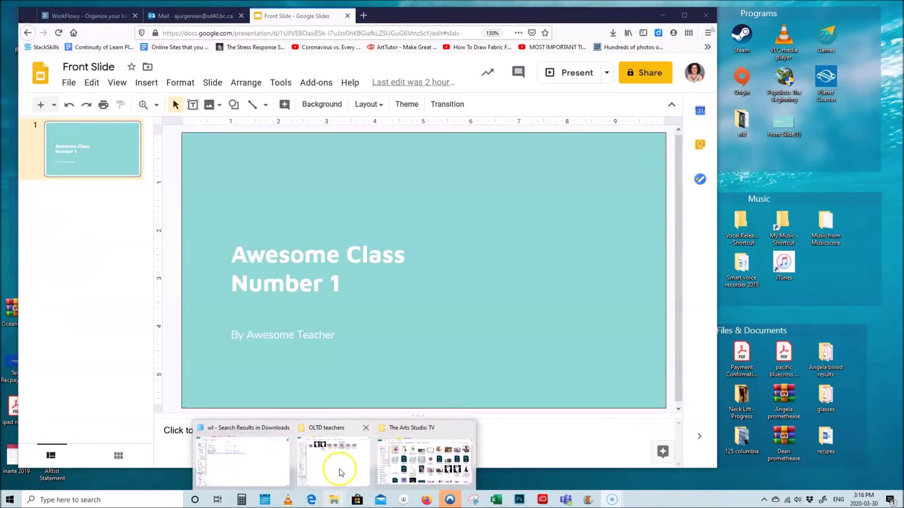
mouse_move(334, 471)
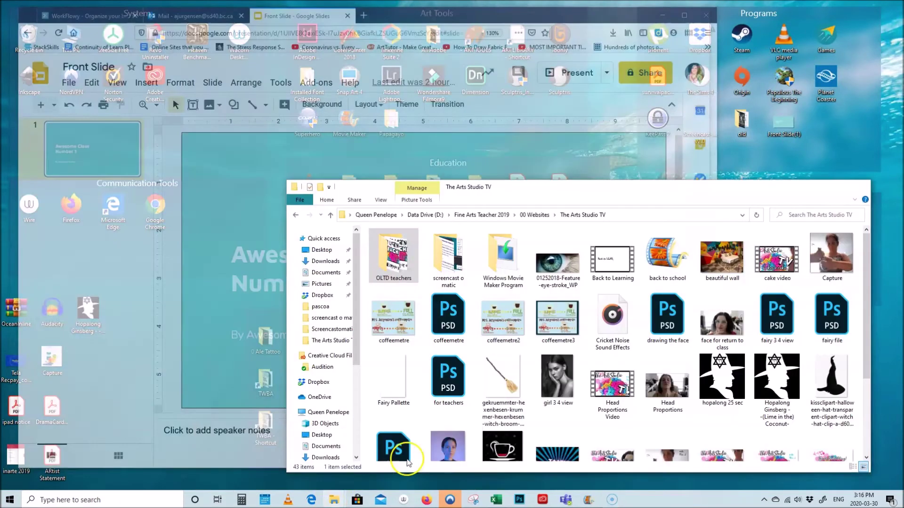
left_click(424, 459)
left_click_drag(575, 189, 575, 173)
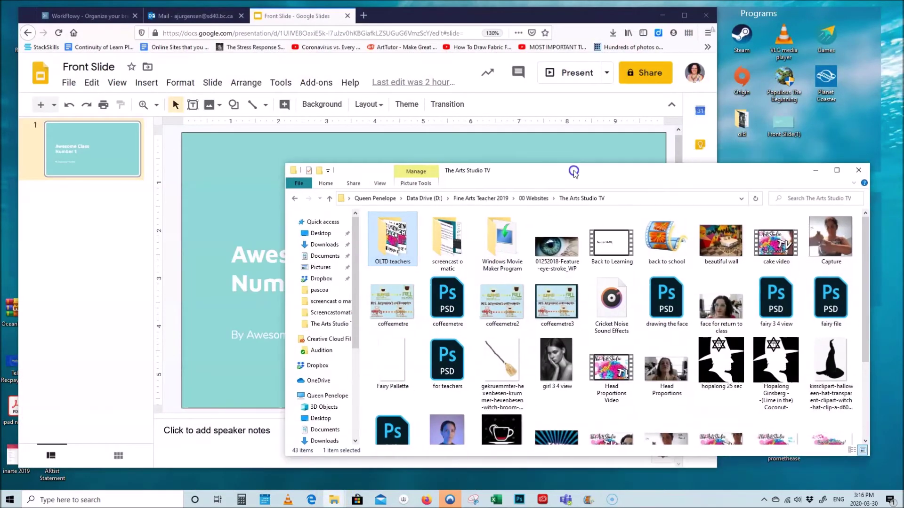
left_click(485, 198)
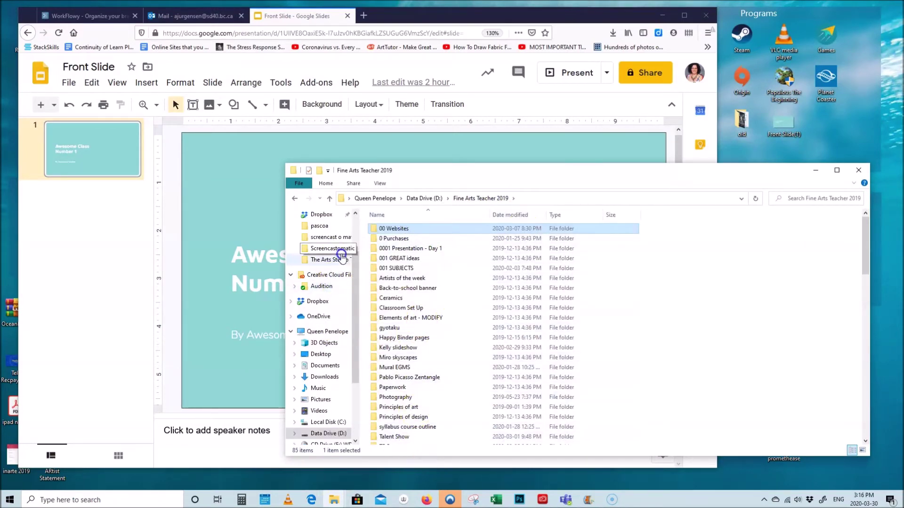
left_click(334, 260)
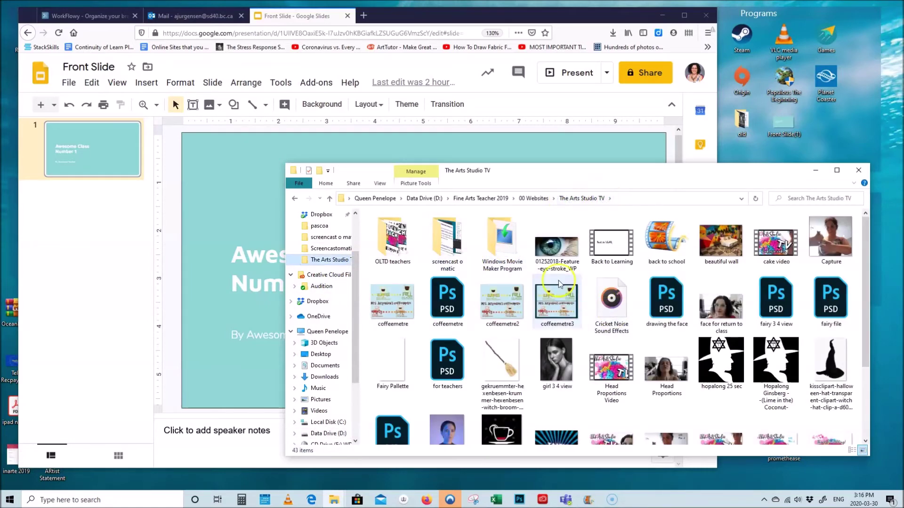
Browse the folder's files, select the desktop Front Slide(1) image, and minimize the folder window
left_click_drag(869, 253, 869, 313)
left_click_drag(871, 365, 868, 252)
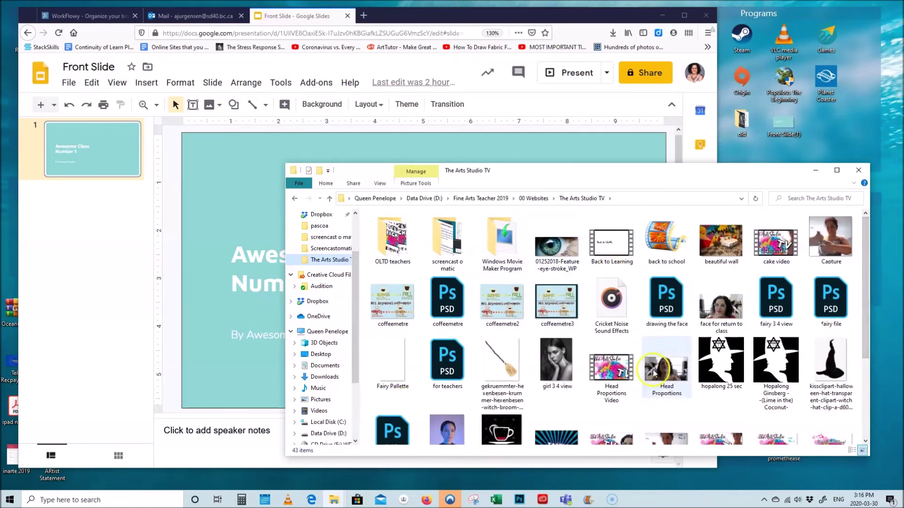
left_click(612, 301)
mouse_move(870, 273)
left_mouse_down()
mouse_move(868, 353)
mouse_move(868, 273)
left_mouse_up()
key("Down")
key("Right")
key("Right")
key("Right")
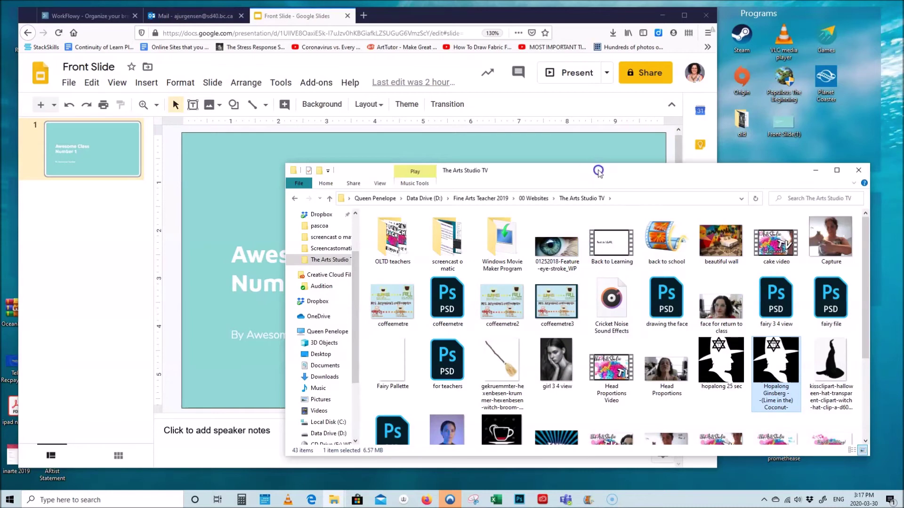
left_click_drag(599, 173, 607, 188)
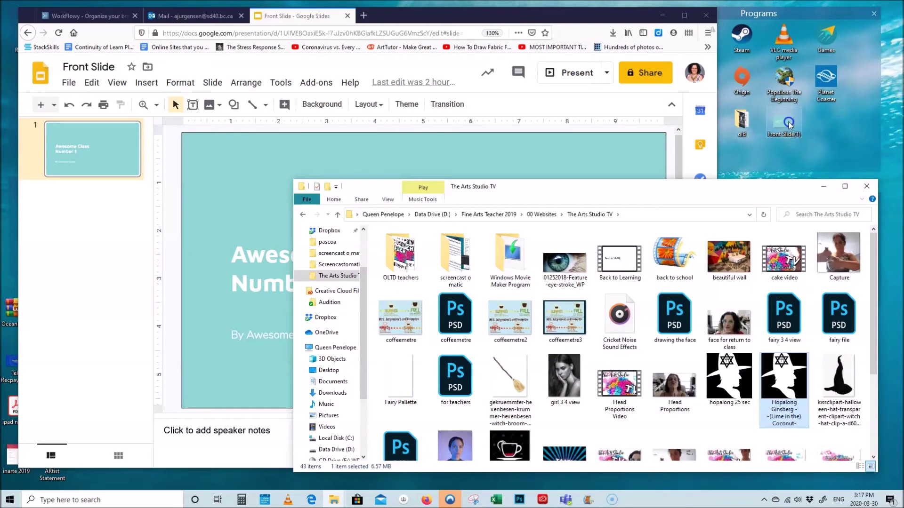
left_click(789, 125)
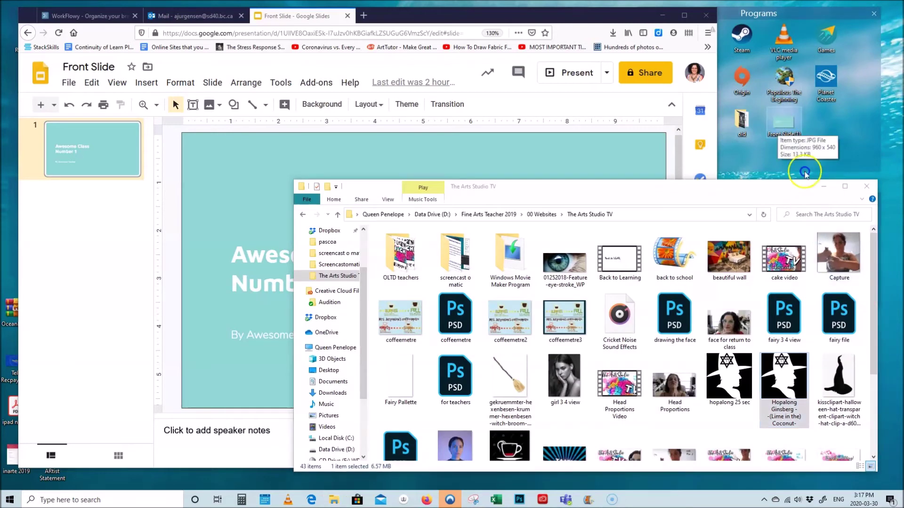
left_click(821, 187)
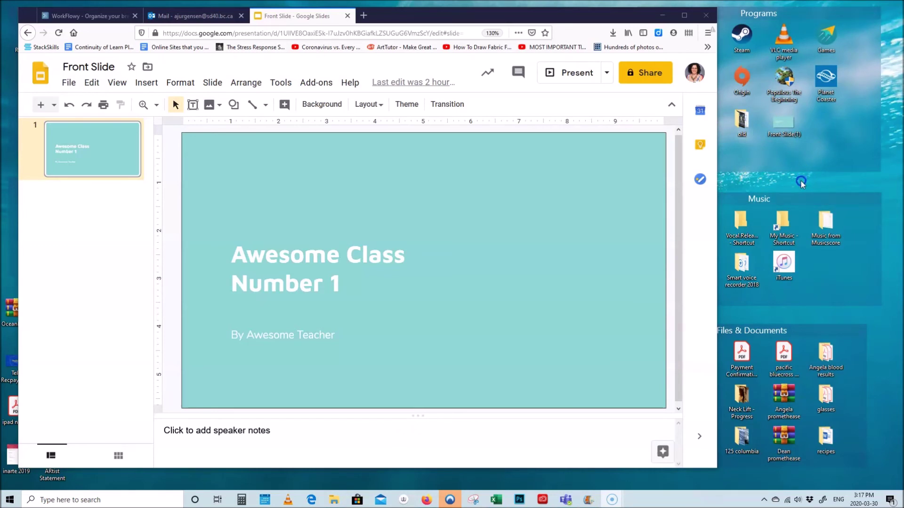
Create a new folder on the desktop
right_click(801, 183)
mouse_move(783, 313)
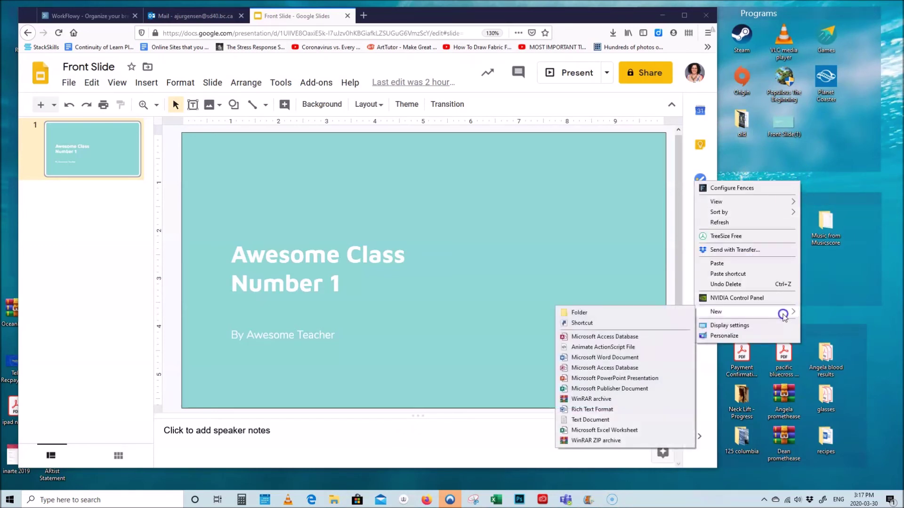
left_click(672, 313)
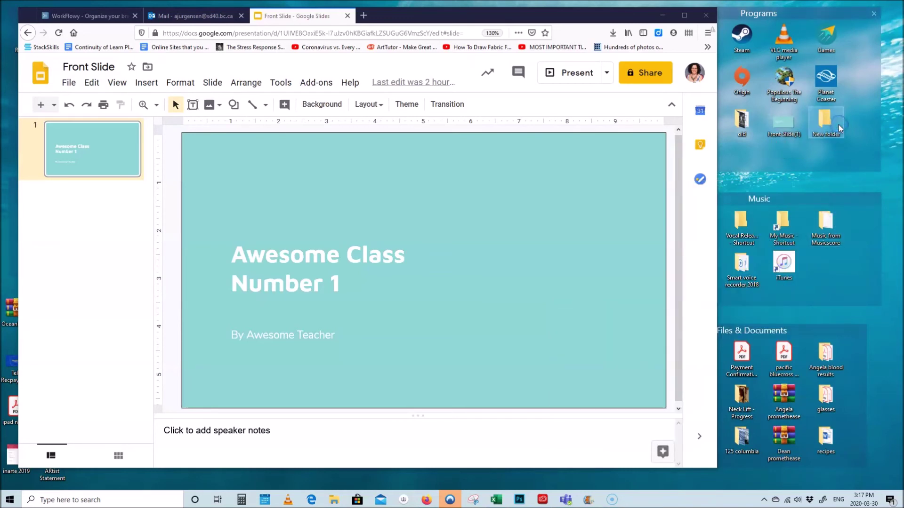
Rename the folder 'Online Learning Videos', move Front Slide(1) into it, and open it
right_click(831, 131)
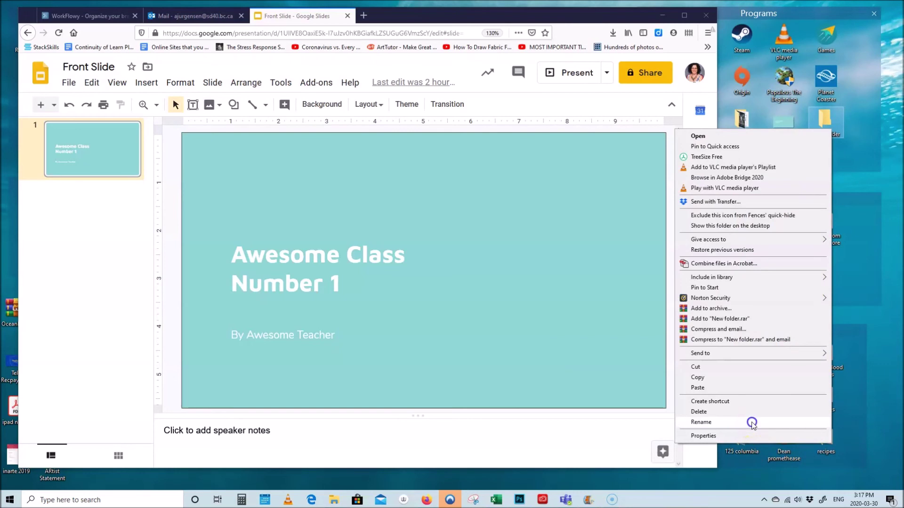
left_click(747, 422)
type("Onli")
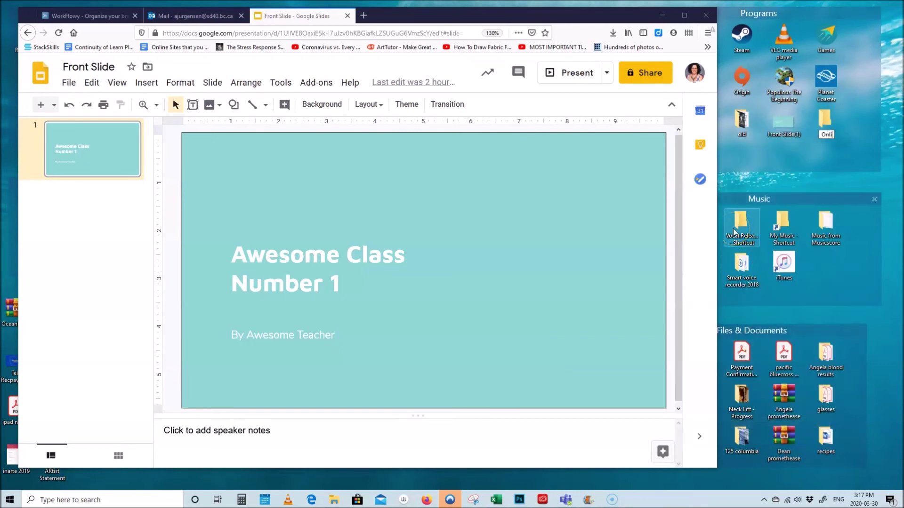
type("ne Learning Videos")
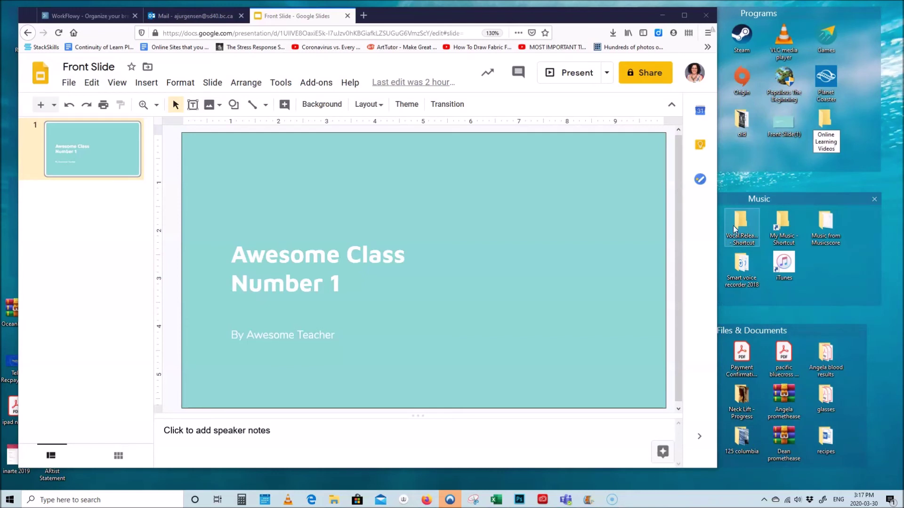
left_click(855, 134)
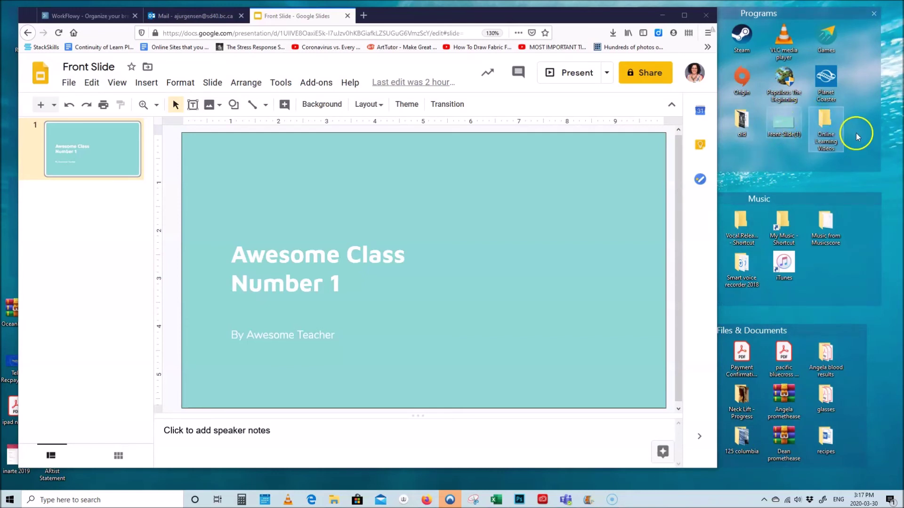
left_click_drag(784, 123, 824, 120)
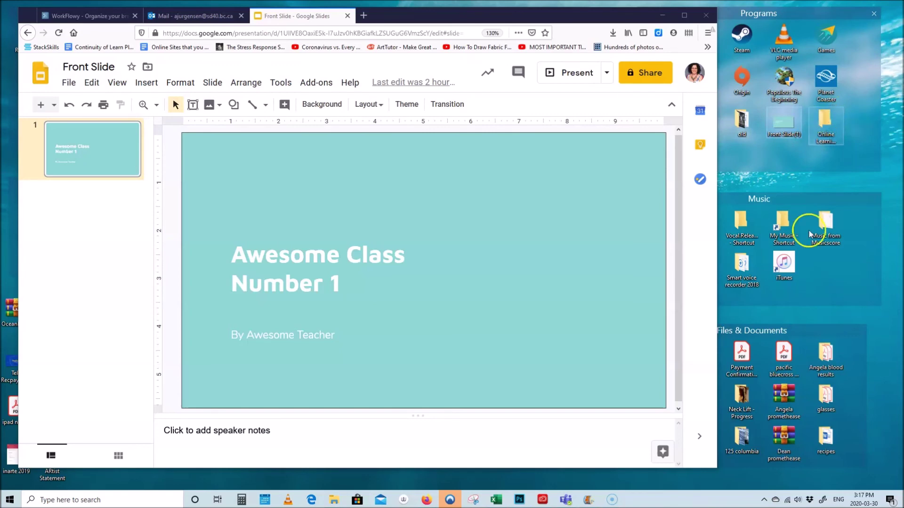
double_click(783, 122)
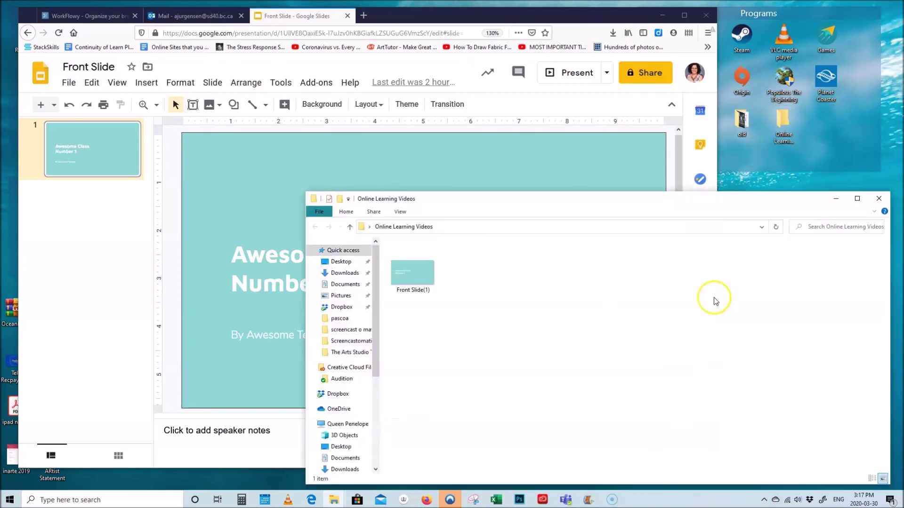
left_click(576, 203)
left_click_drag(575, 201, 539, 137)
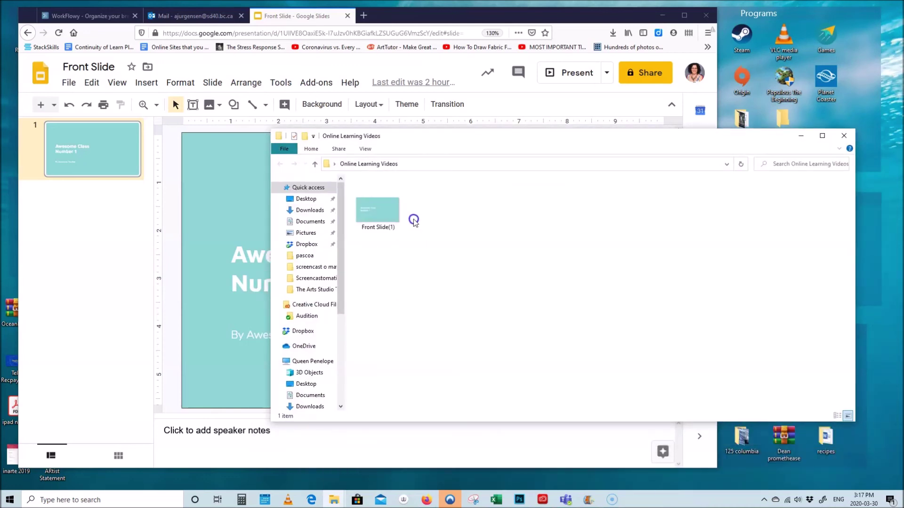